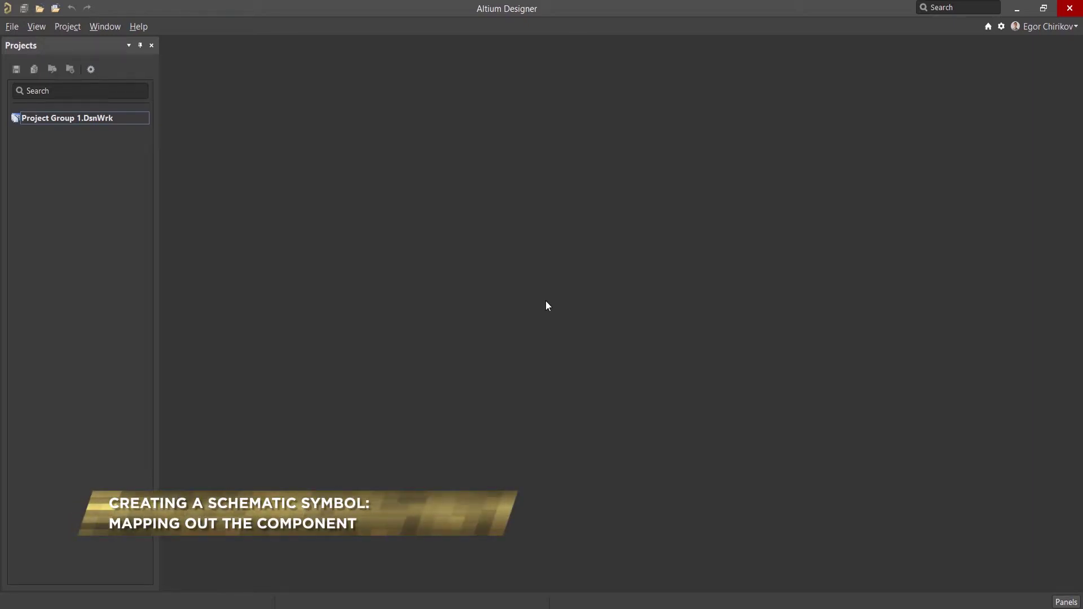
- Create a new schematic library, Schlib1.SchLib, via File > New > Library > Schematic Library
left_click(12, 27)
mouse_move(89, 43)
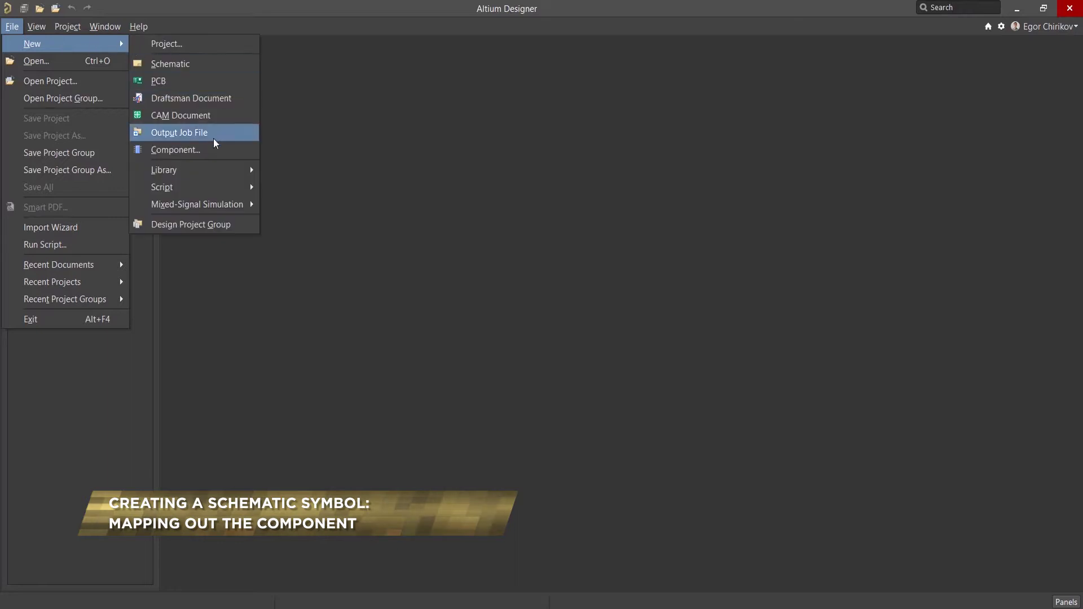
mouse_move(257, 169)
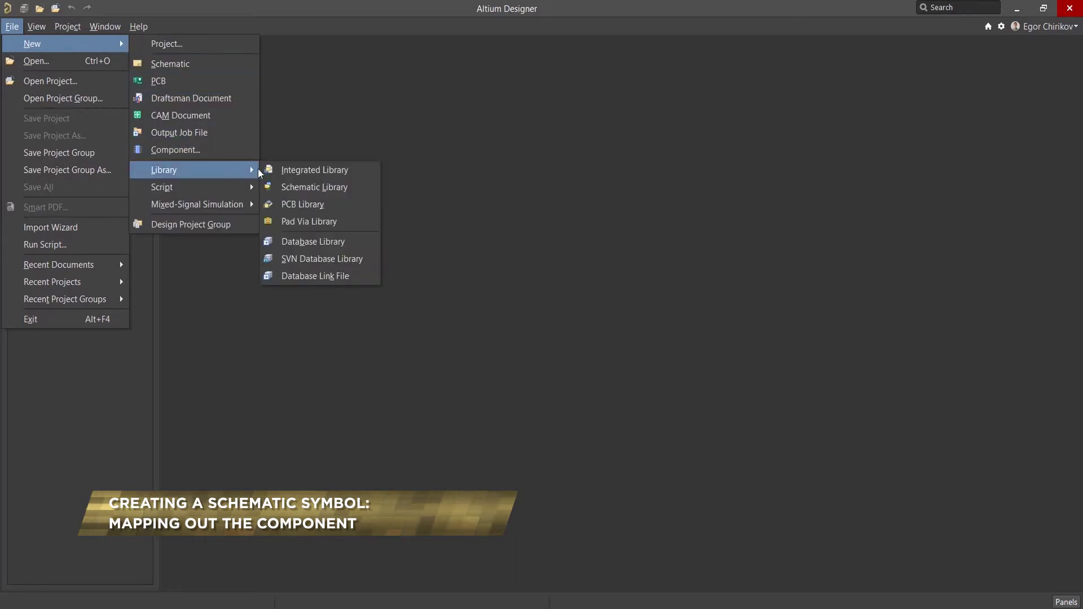
left_click(357, 186)
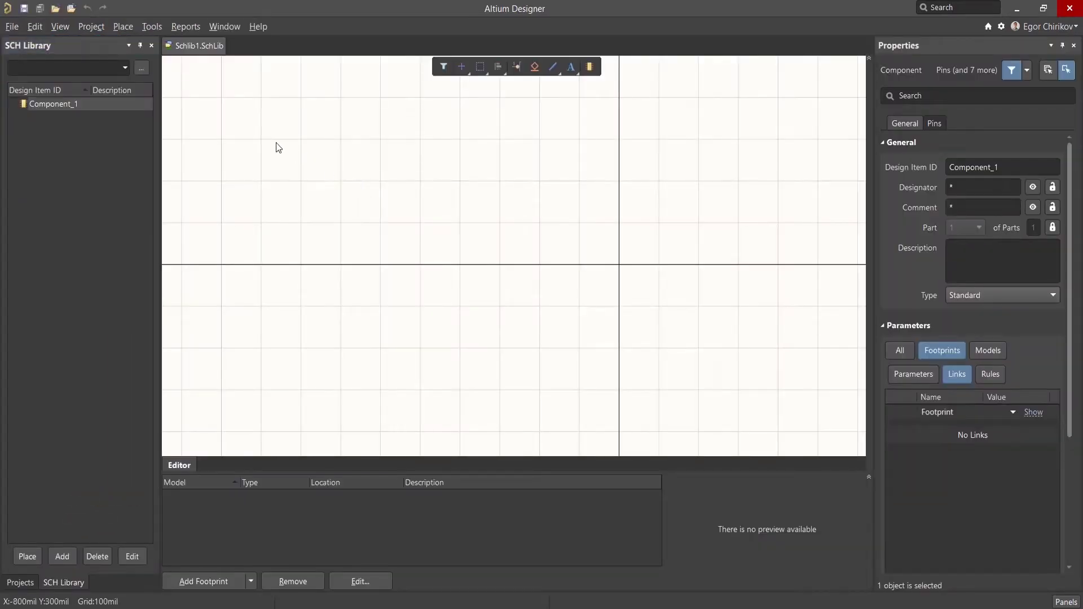
- Save the library under the file name MyLibrary
left_click(24, 8)
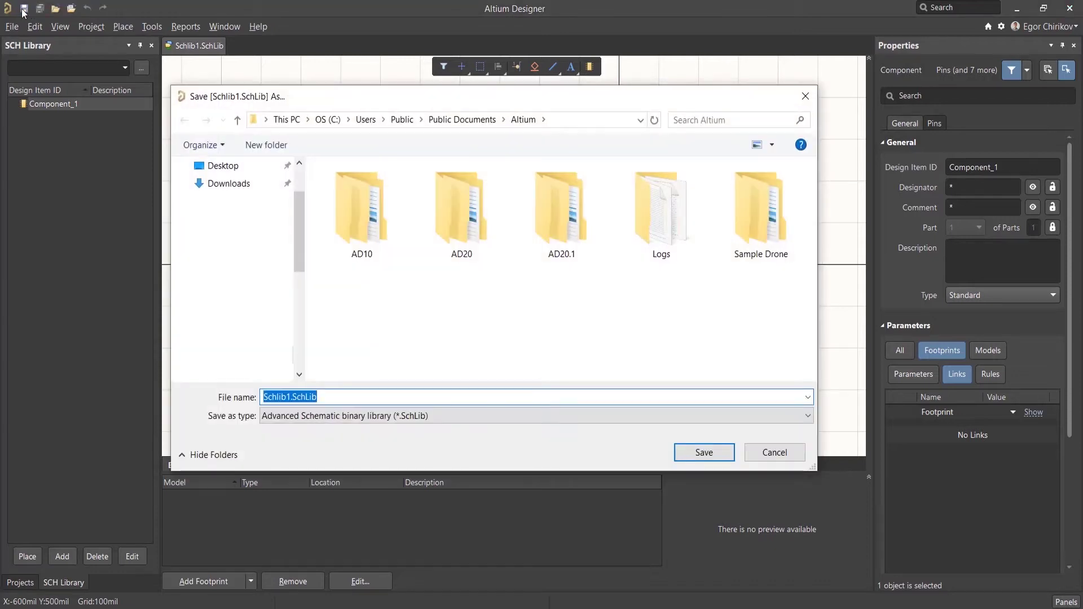
type("MyLibra")
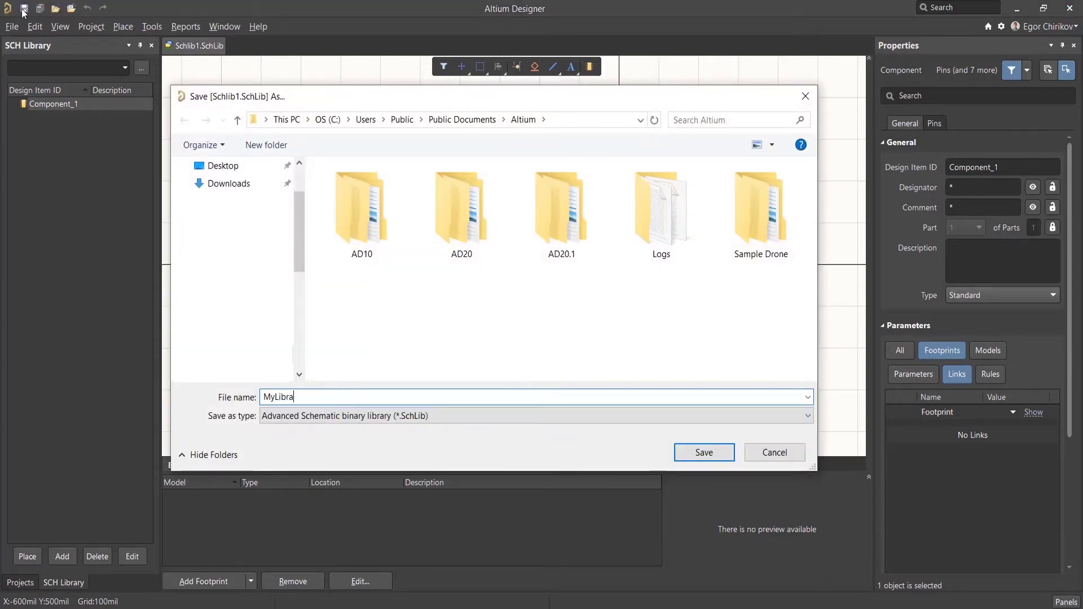
type("ry")
key("Return")
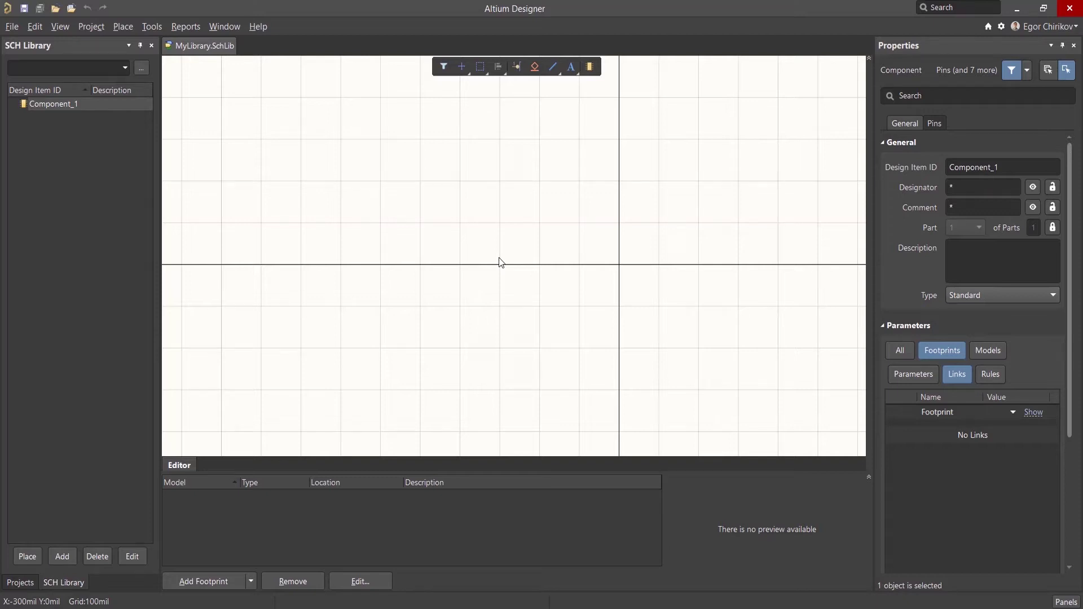
- Collapse the footprint and model editor area, then open and close the Panels list
left_click(868, 477)
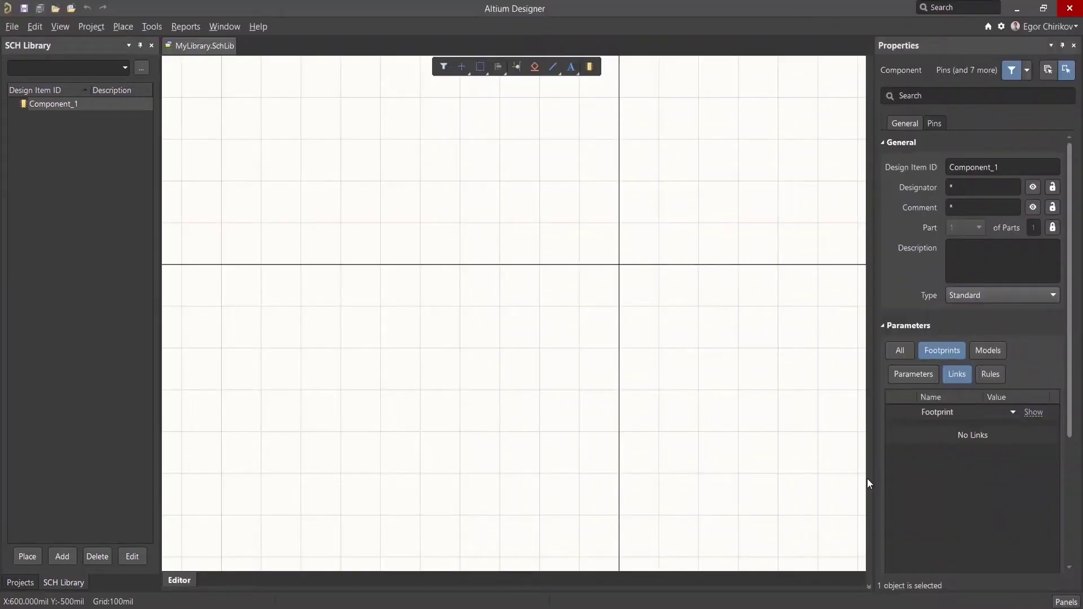
left_click(1066, 602)
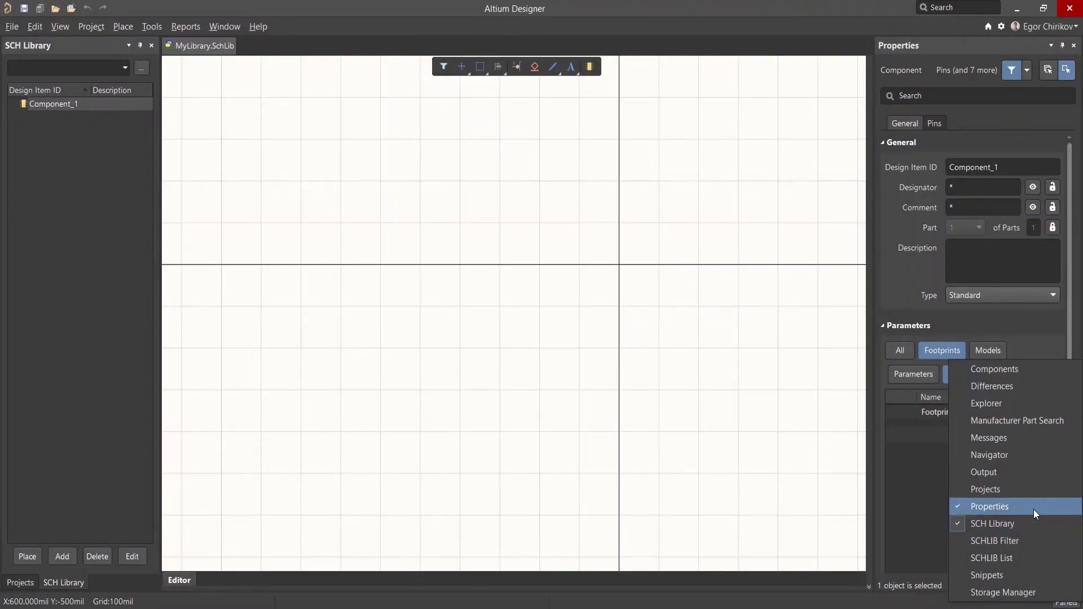
left_click(489, 298)
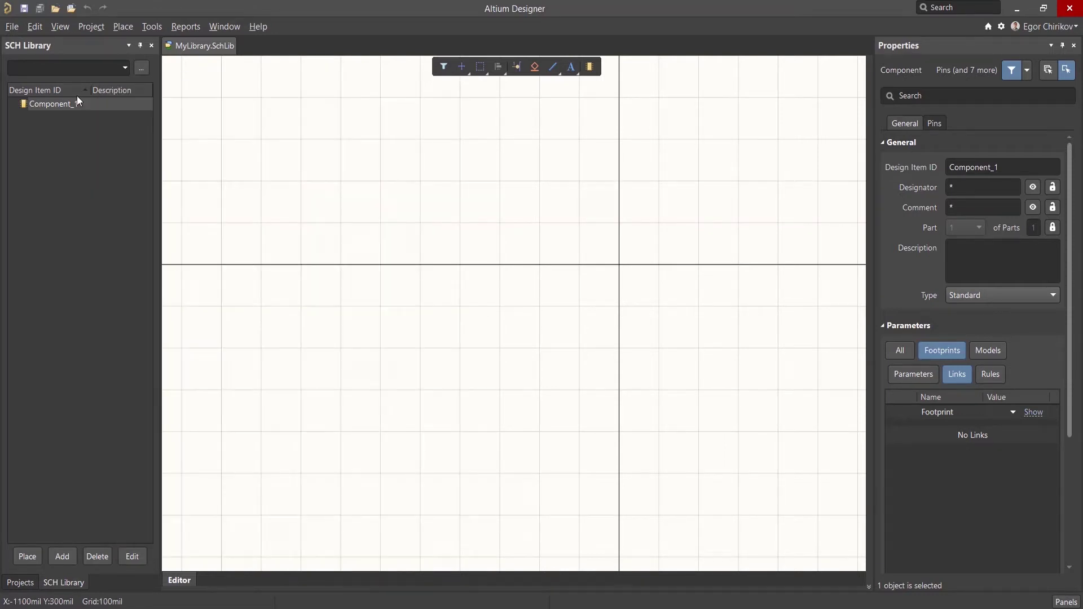
- Give Component_1 ID LM324, designator U?, comment LM324, description Quad Op-Amp, type Standard
left_click(82, 105)
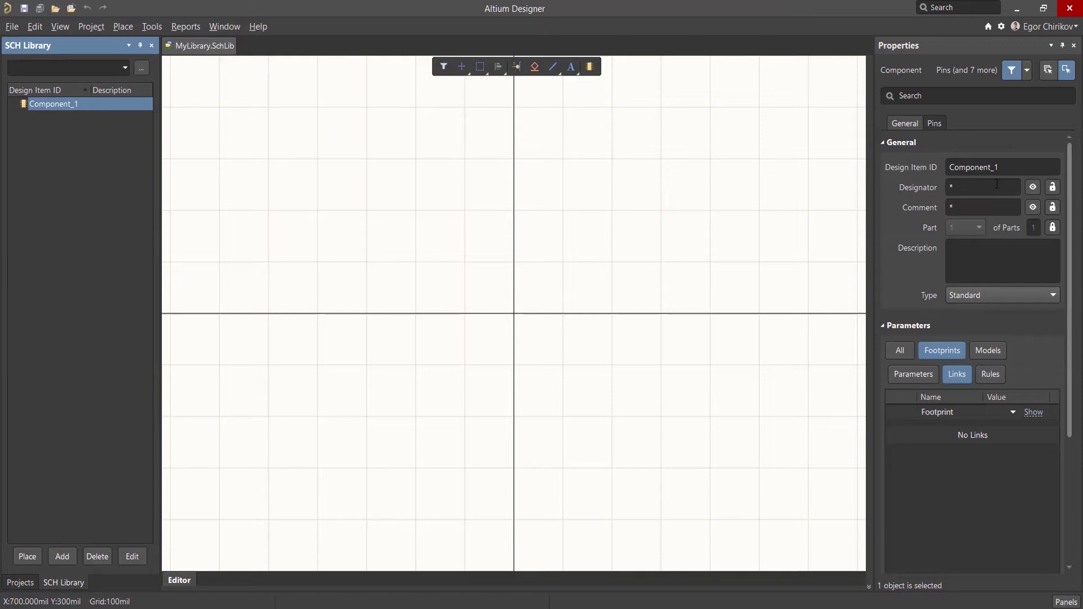
left_click(1033, 170)
type("LM324")
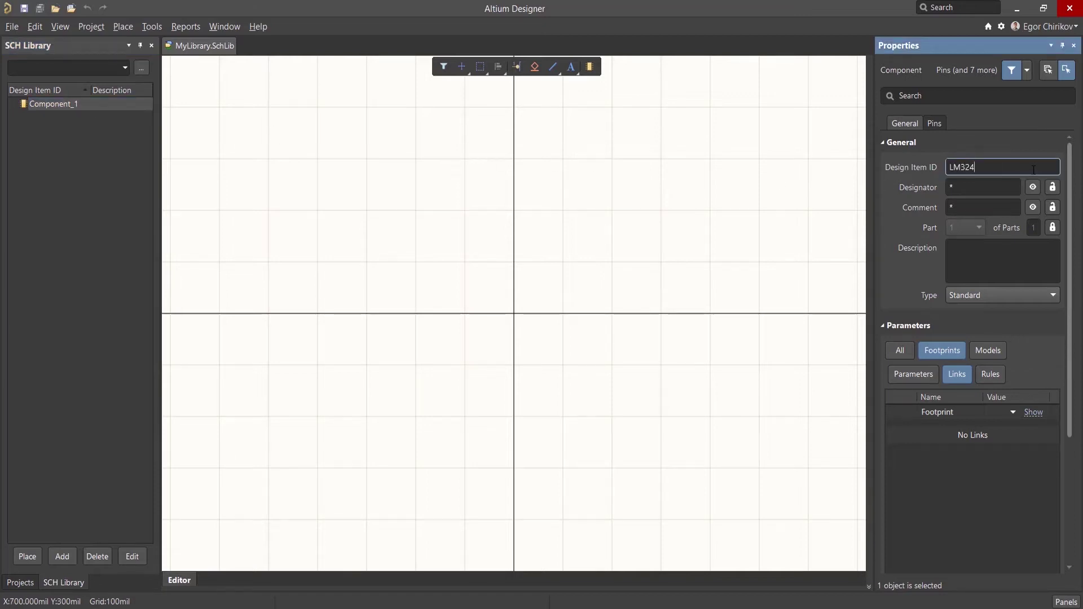
left_click(999, 186)
type("U?")
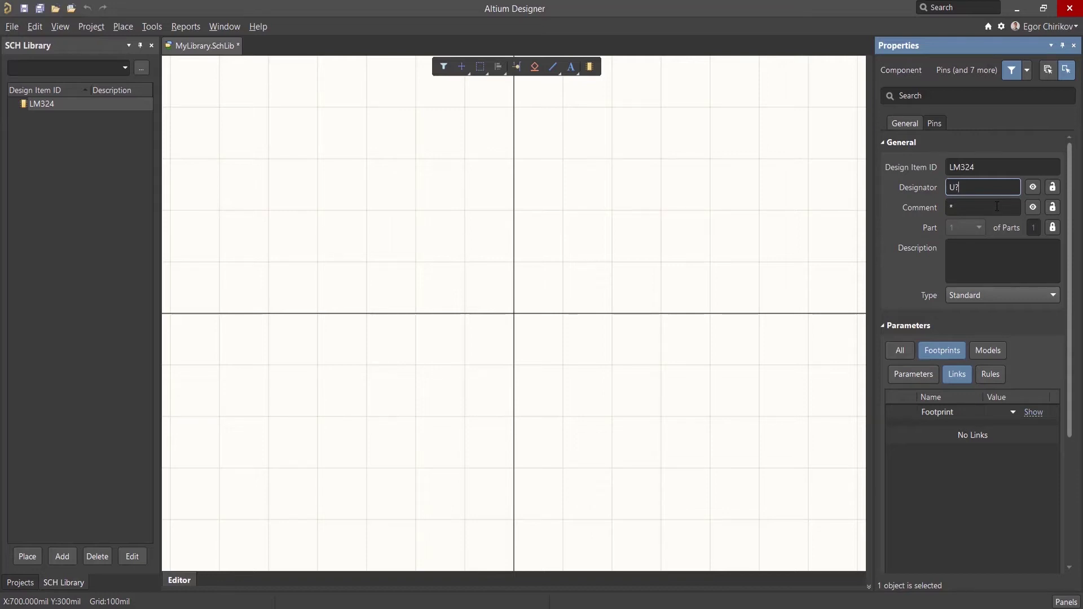
left_click(997, 206)
type("LM324")
left_click(1002, 255)
type("Quad Op-Amp")
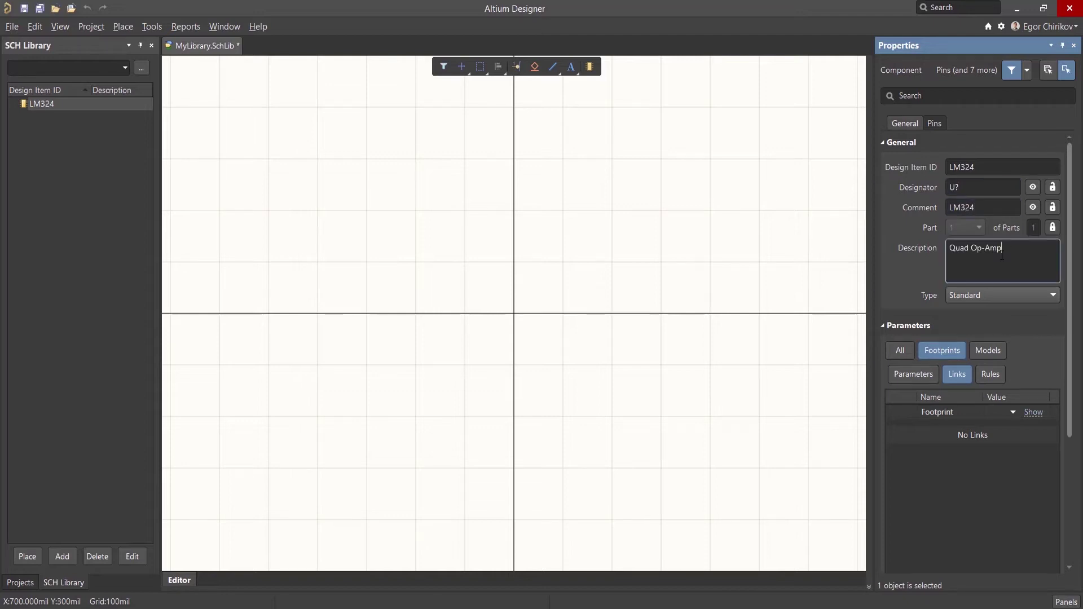
left_click(1000, 296)
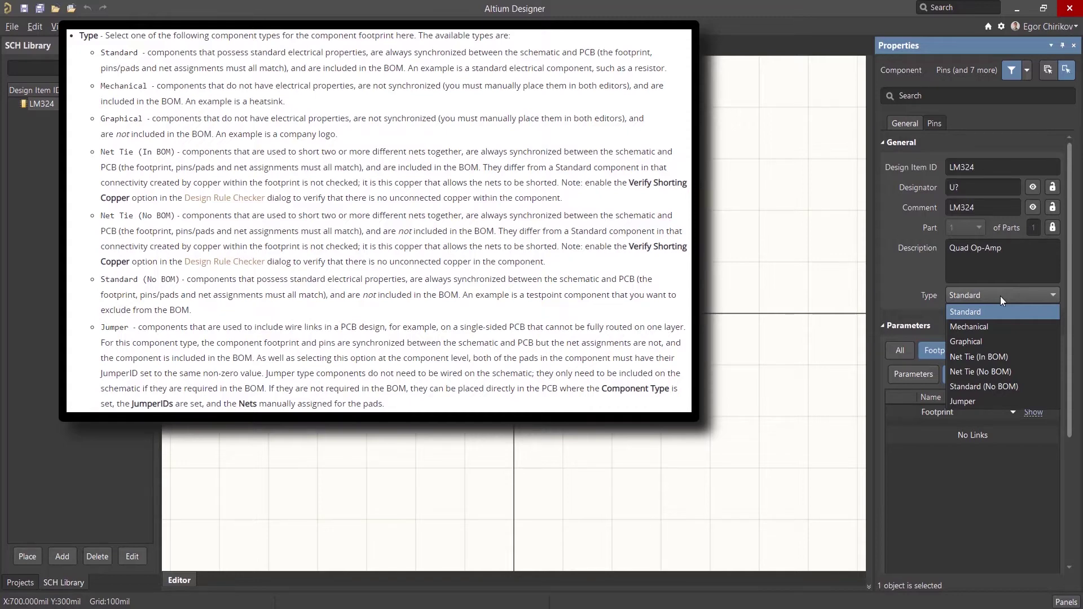
left_click(1000, 296)
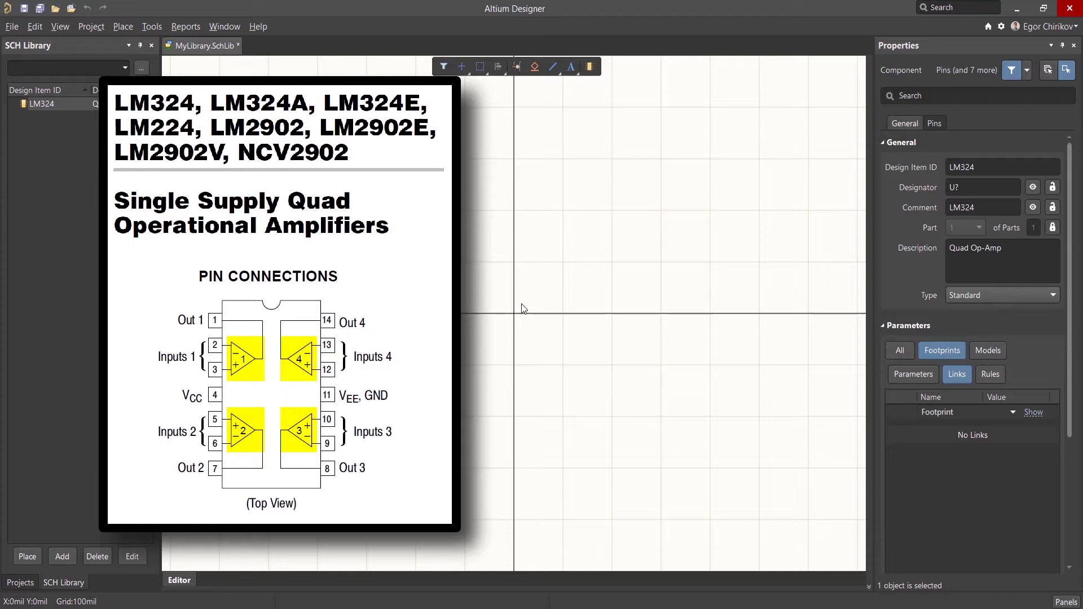
key("g")
key("g")
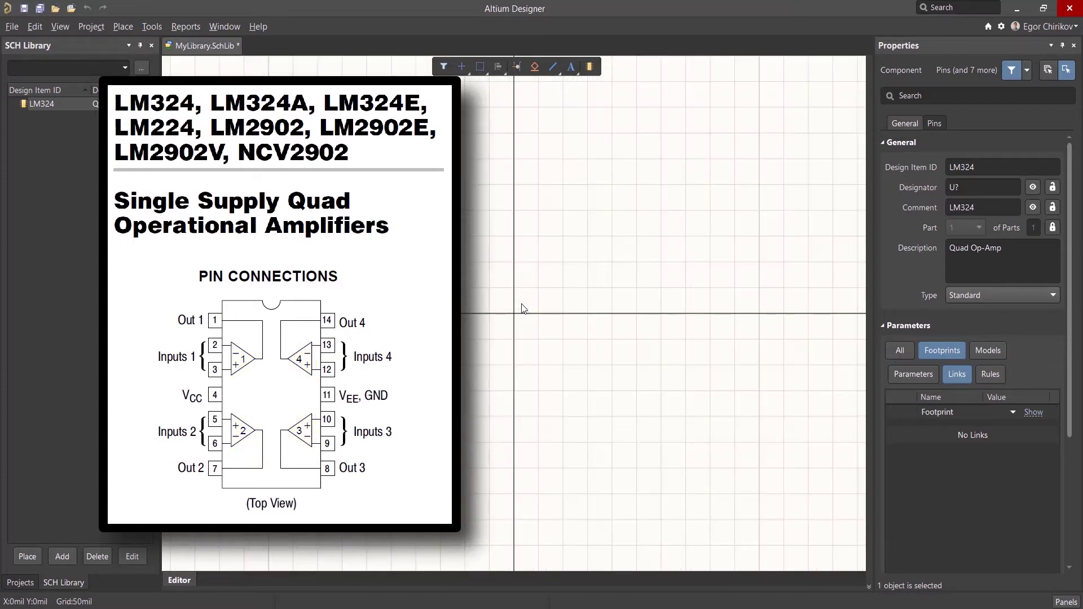
key("g")
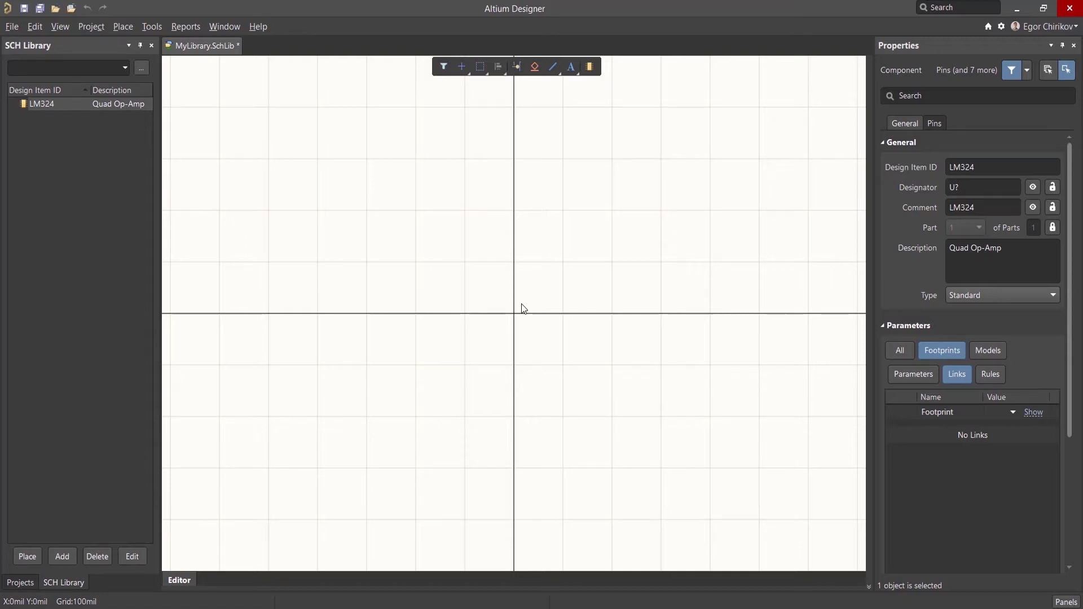
- Start placing a new pin at the origin and pause to edit its properties
left_click(133, 25)
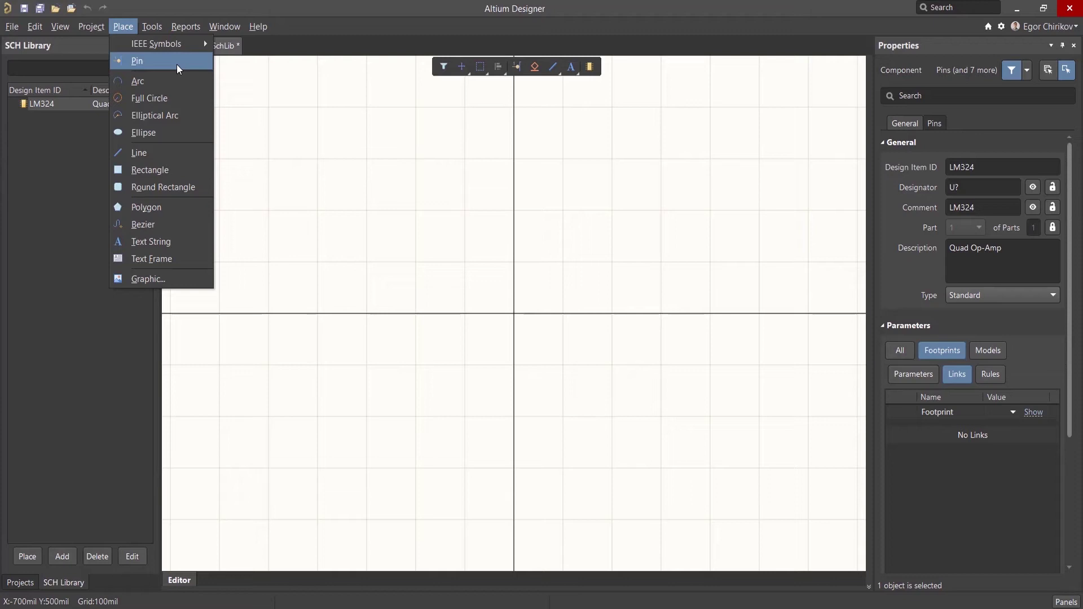
left_click(524, 76)
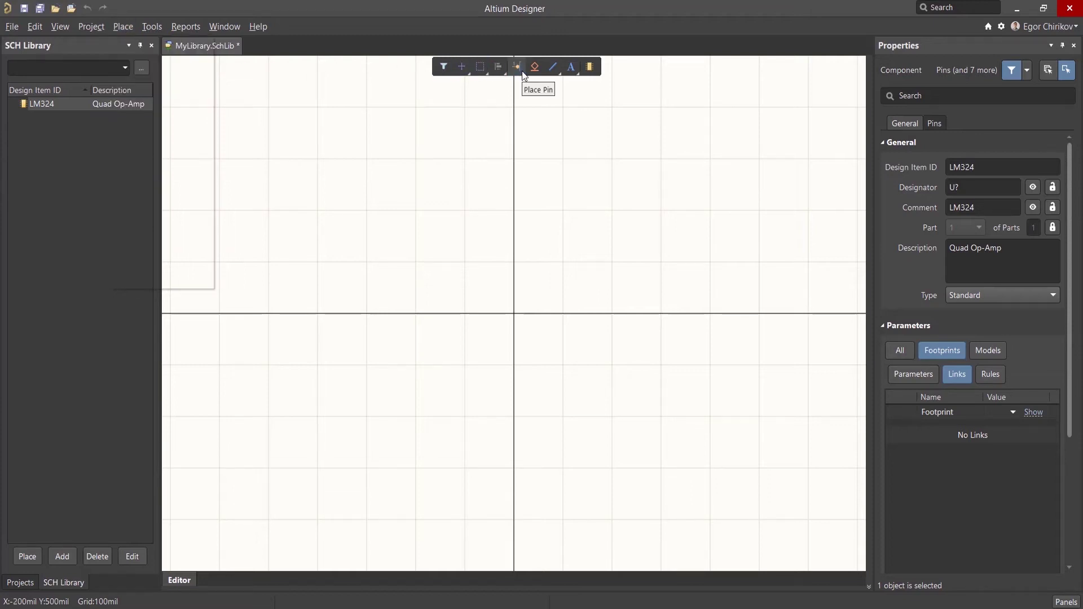
left_click(524, 75)
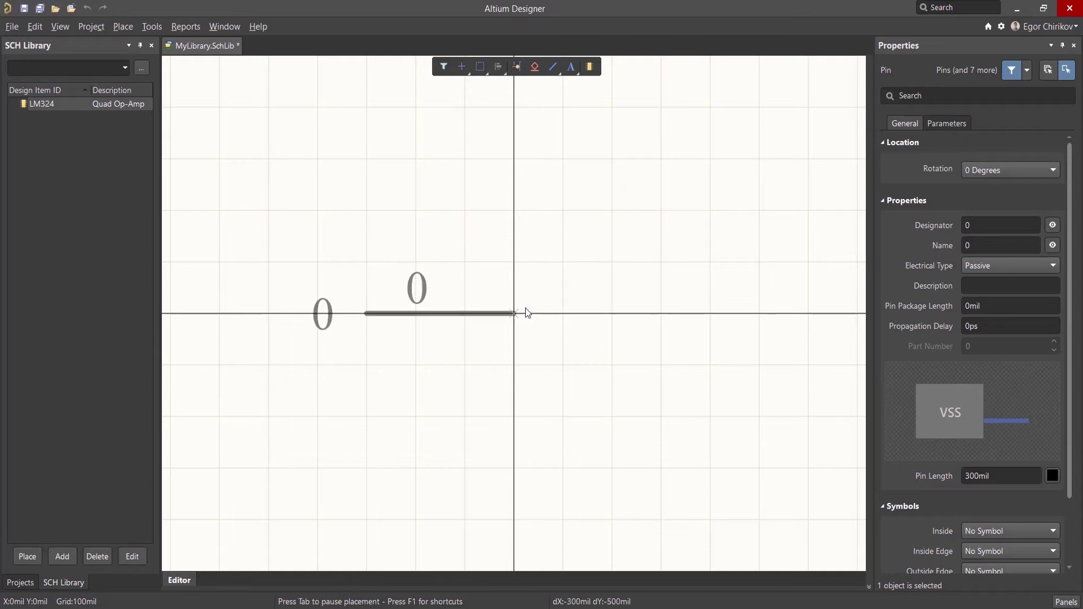
scroll(514, 314, "up", 3)
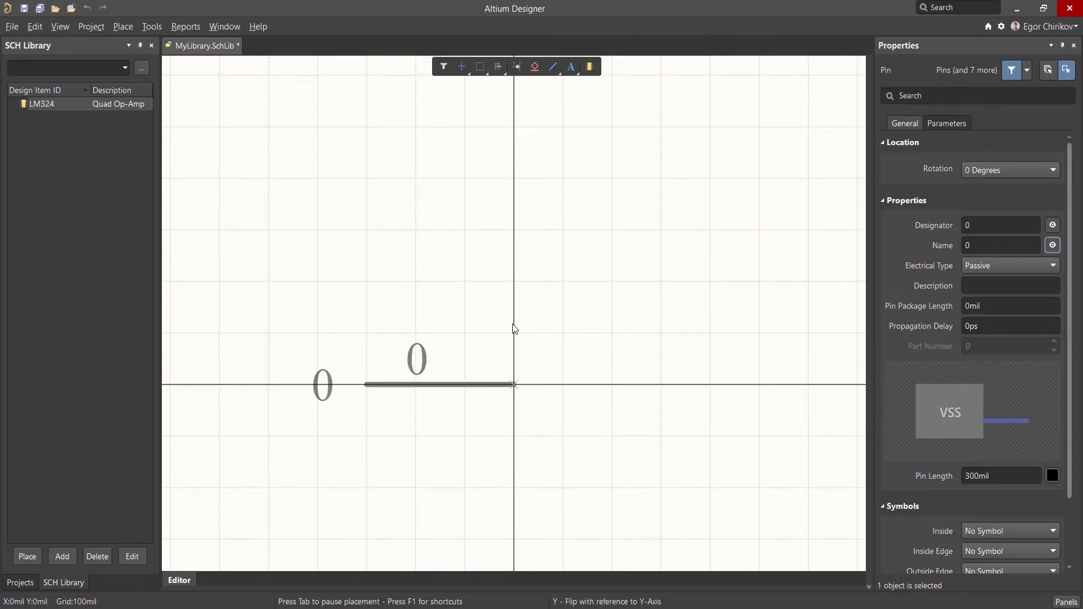
key("Tab")
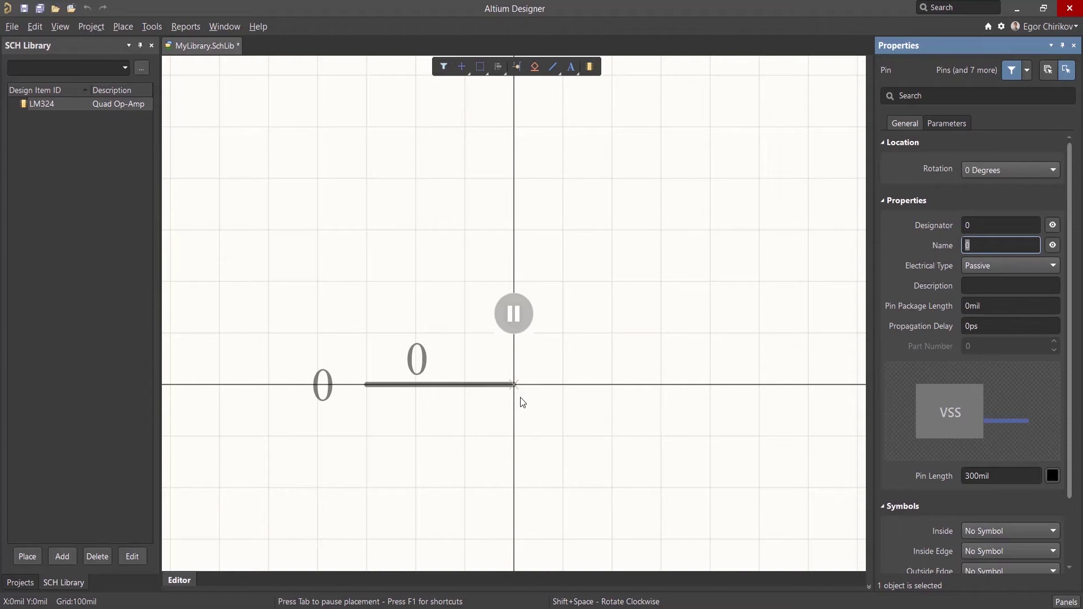
- Set the pin to designator 1, name Out (hidden on the symbol), electrical type Output
left_click(1013, 220)
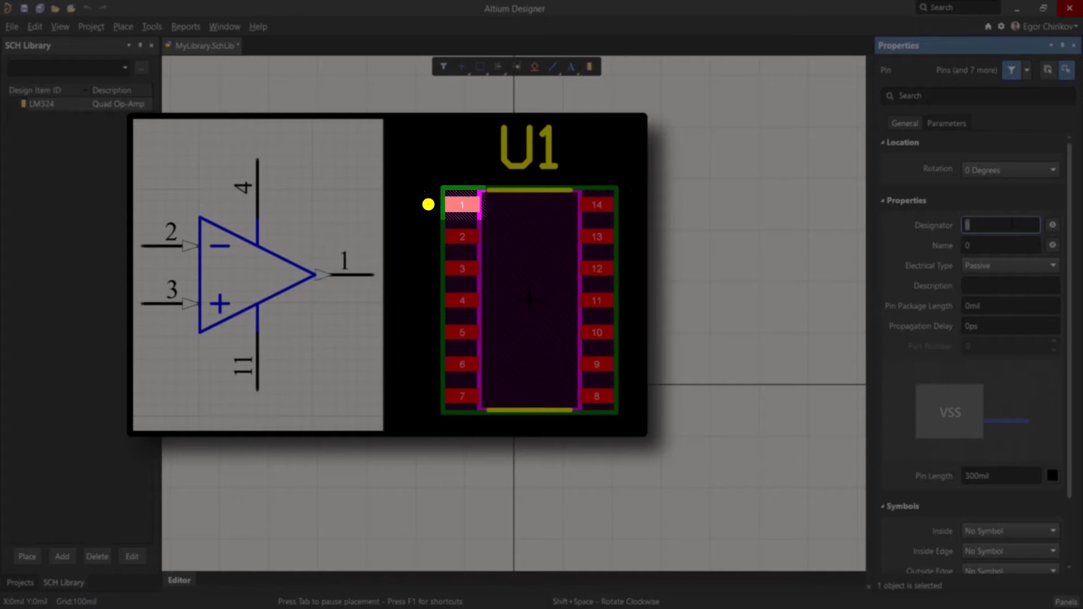
type("1")
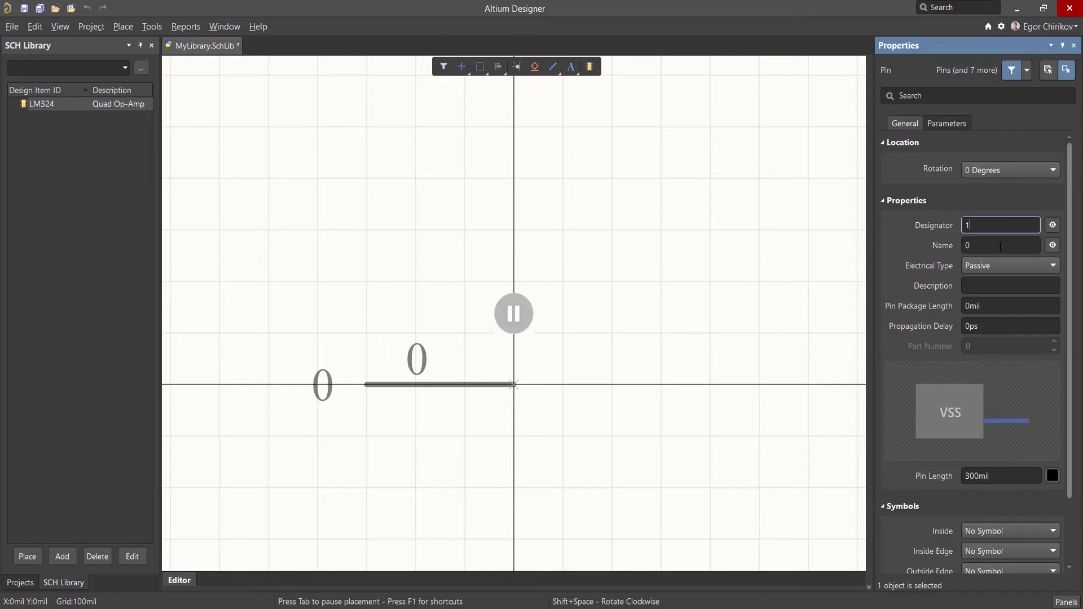
key("Tab")
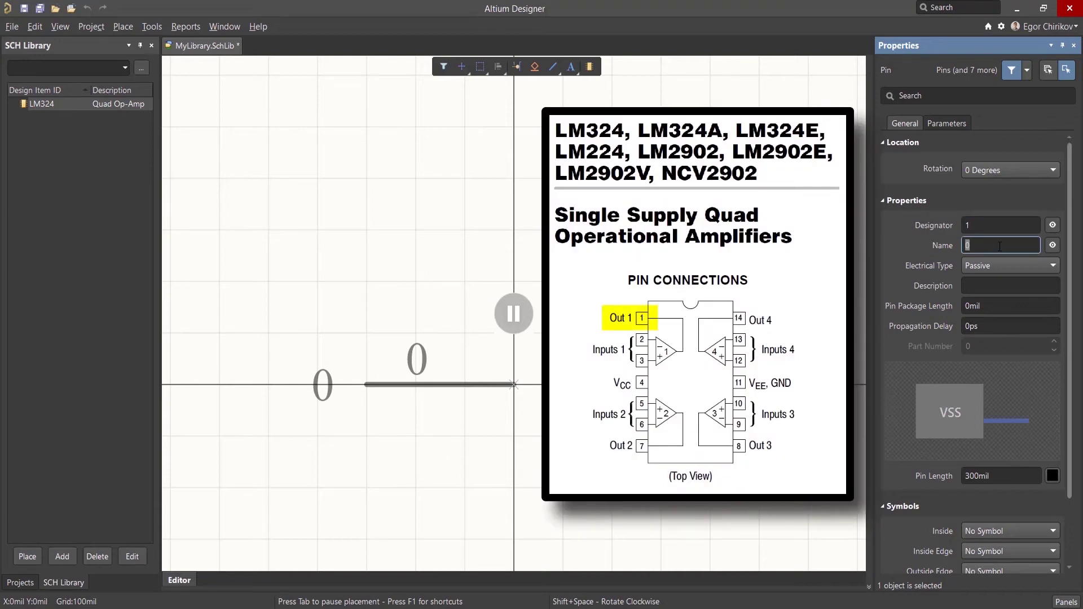
type("Out")
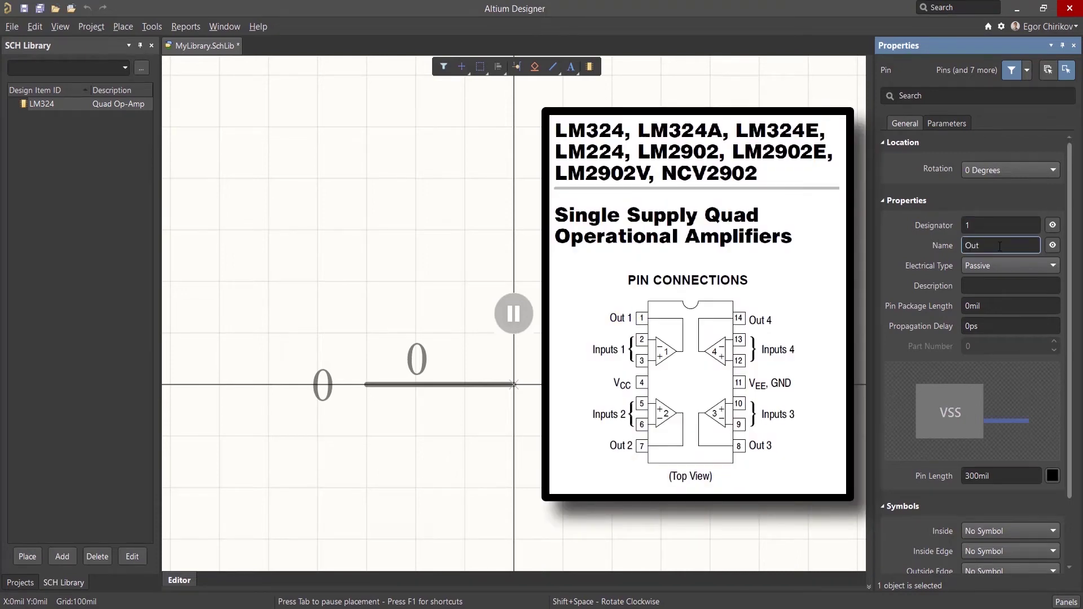
key("Return")
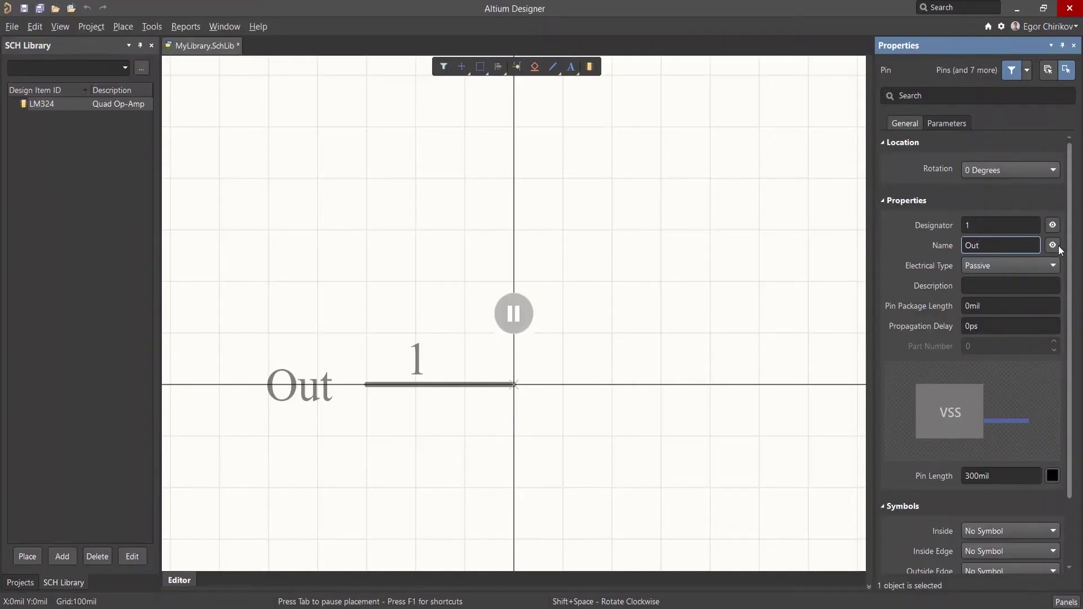
left_click(1054, 246)
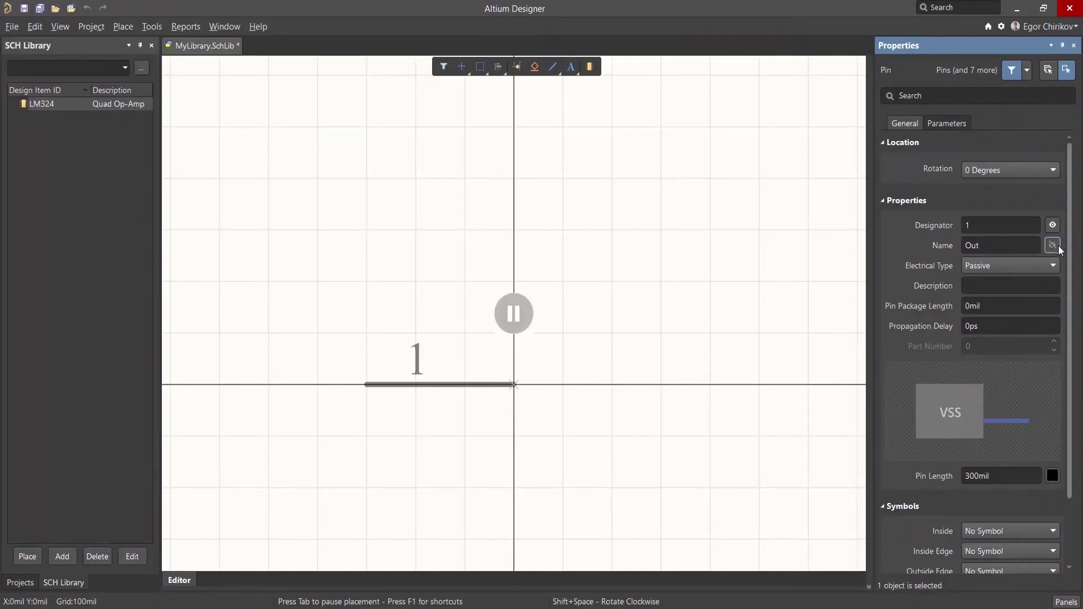
left_click(1022, 266)
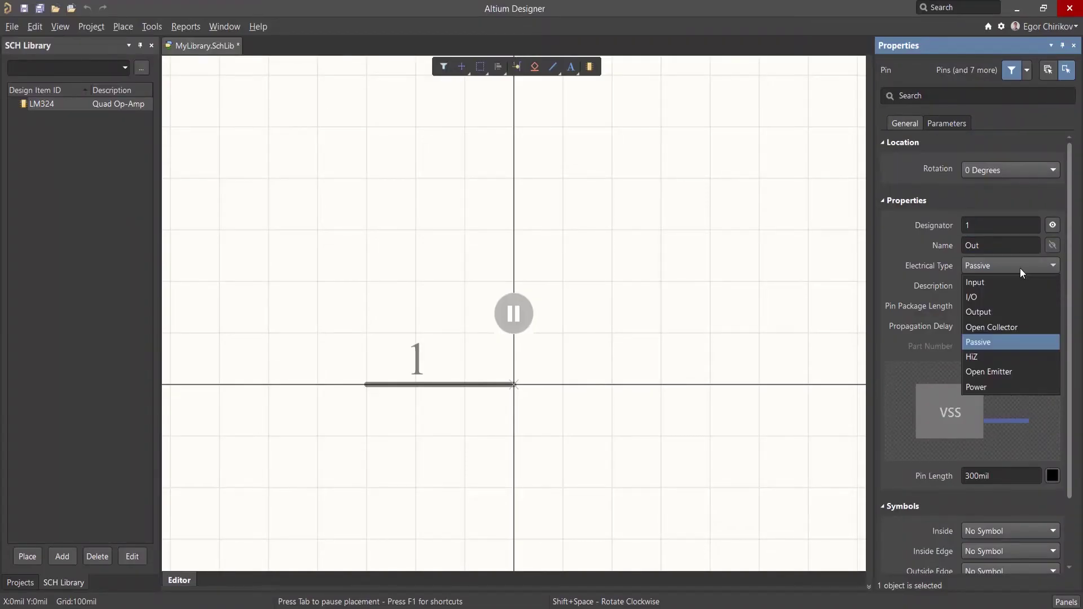
left_click(1007, 313)
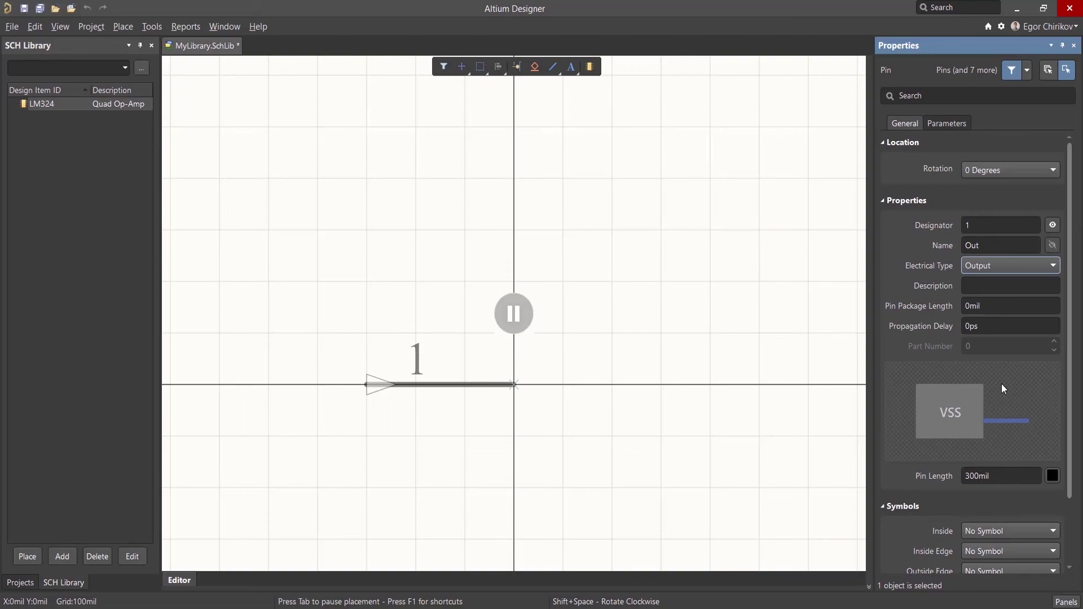
scroll(1000, 384, "down", 3)
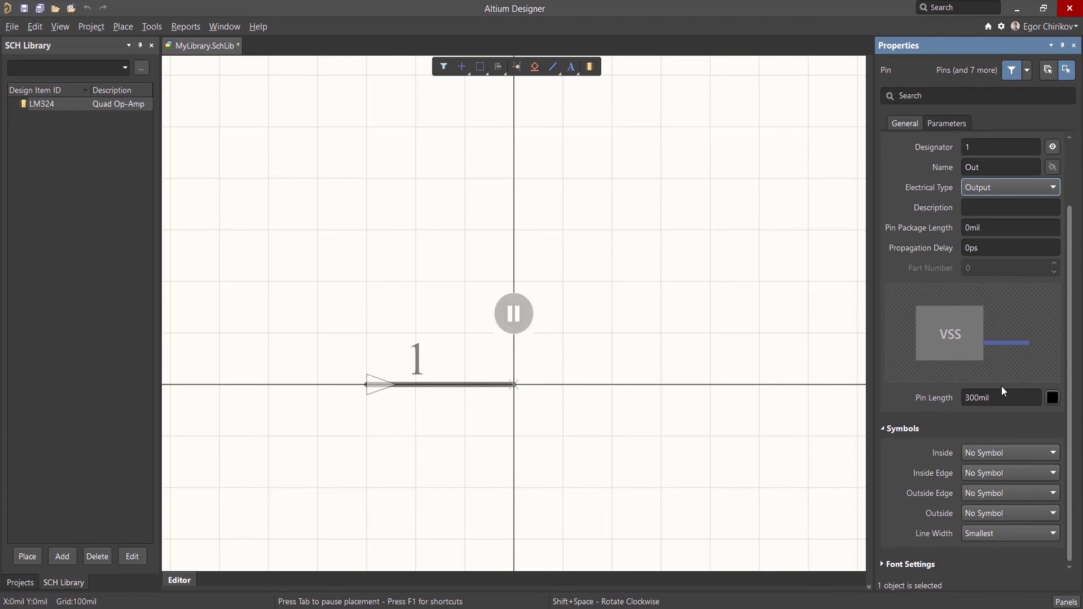
- Return from the Properties panel to resume placing pin 1
key("Escape")
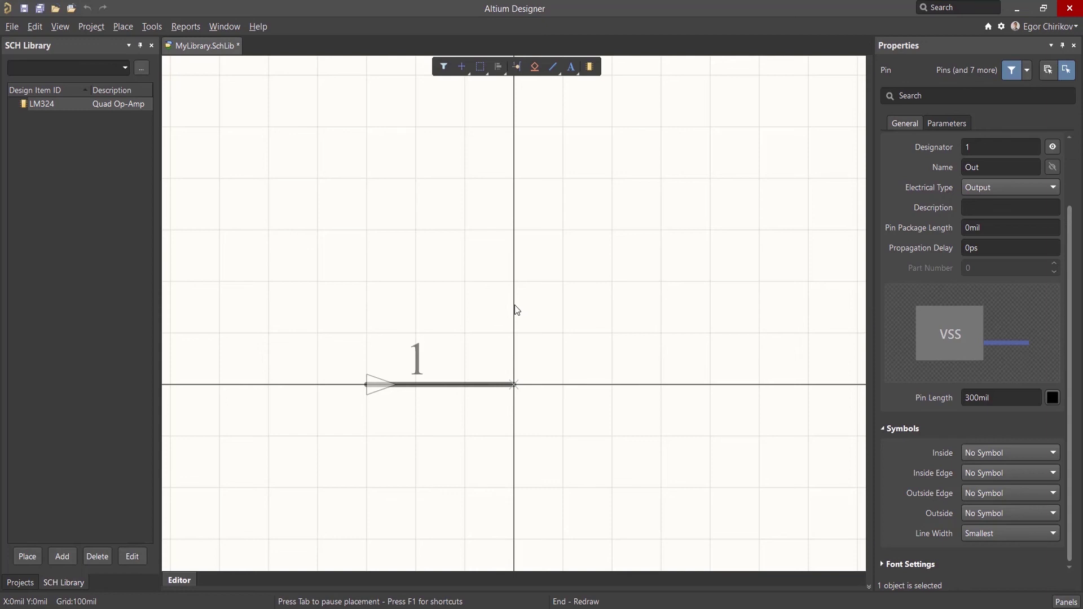
key("g")
- Place pin 1 at the origin, then pin 2 named '-' as a right-facing Input
left_click(513, 389)
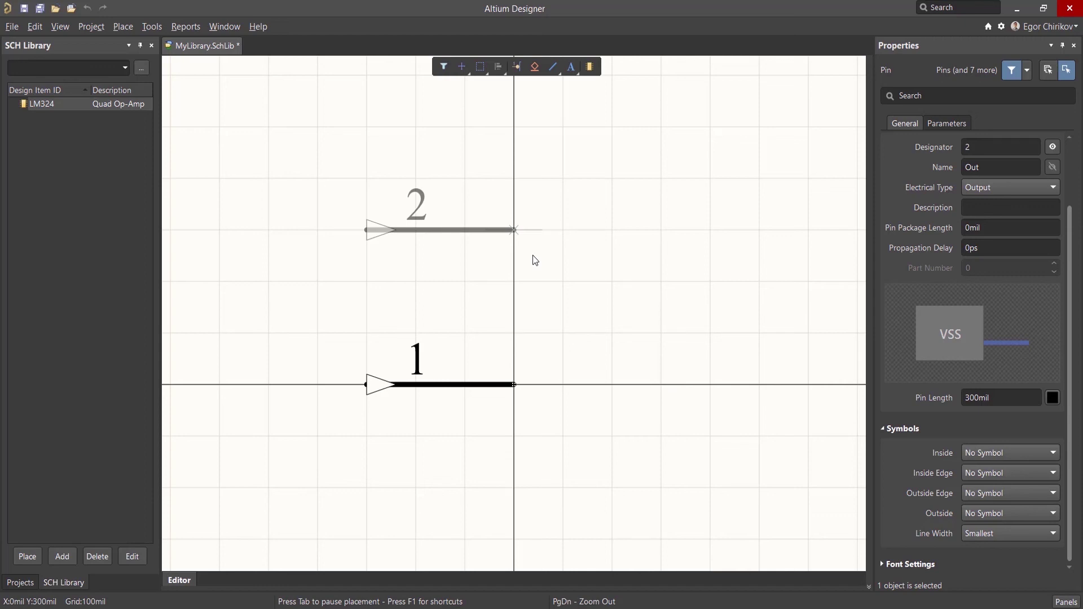
key("Tab")
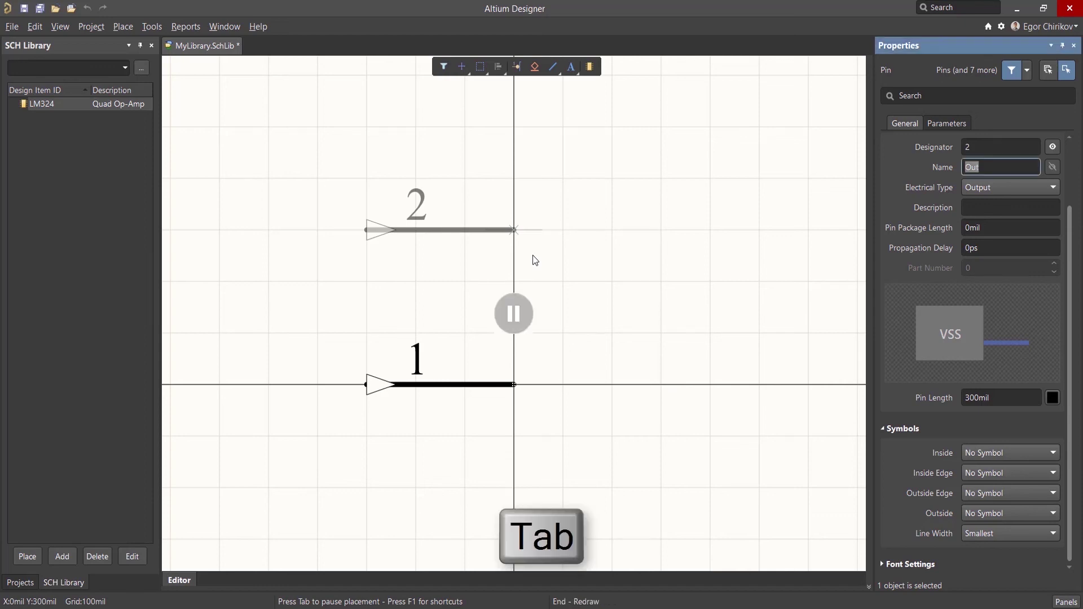
type("-")
left_click(1018, 186)
left_click(1010, 203)
key("Return")
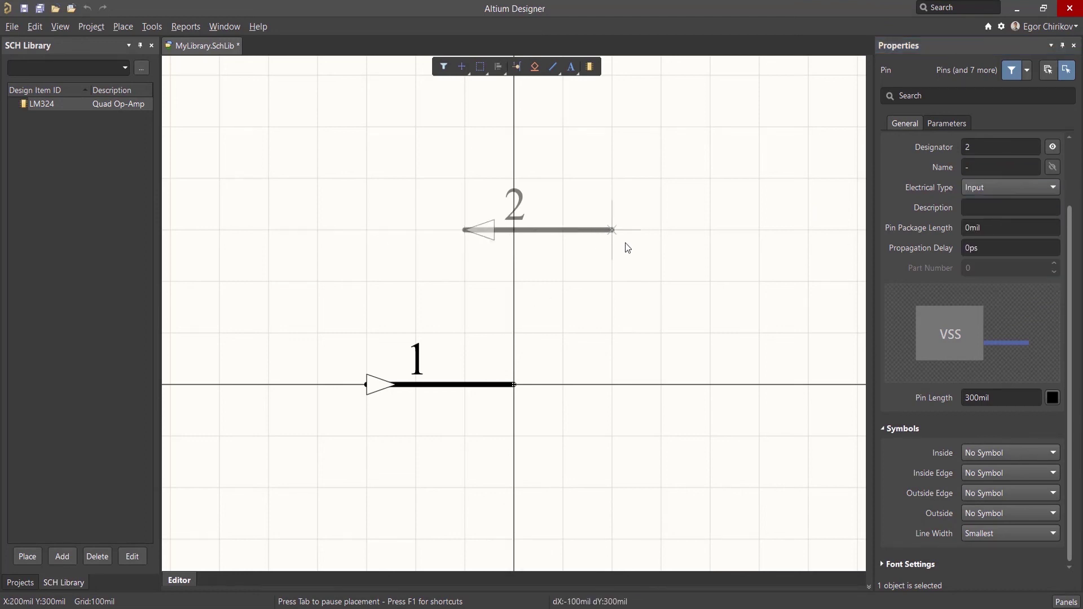
scroll(626, 243, "down", 2, "ctrl")
key("space")
key("space")
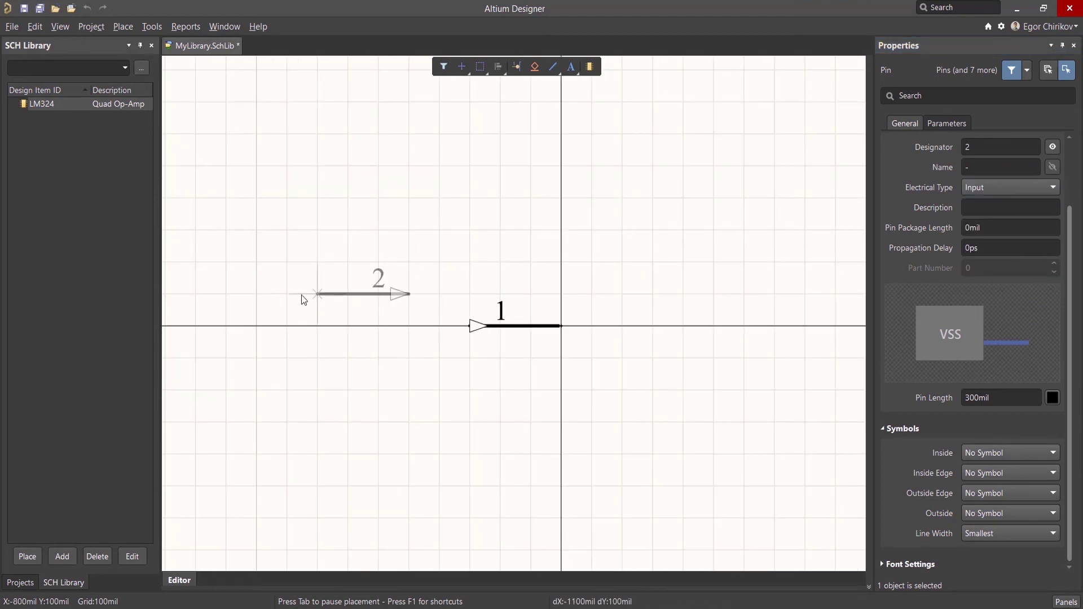
left_click(256, 294)
- Place pin 3 named '+' below pin 2 and end pin placement
key("Tab")
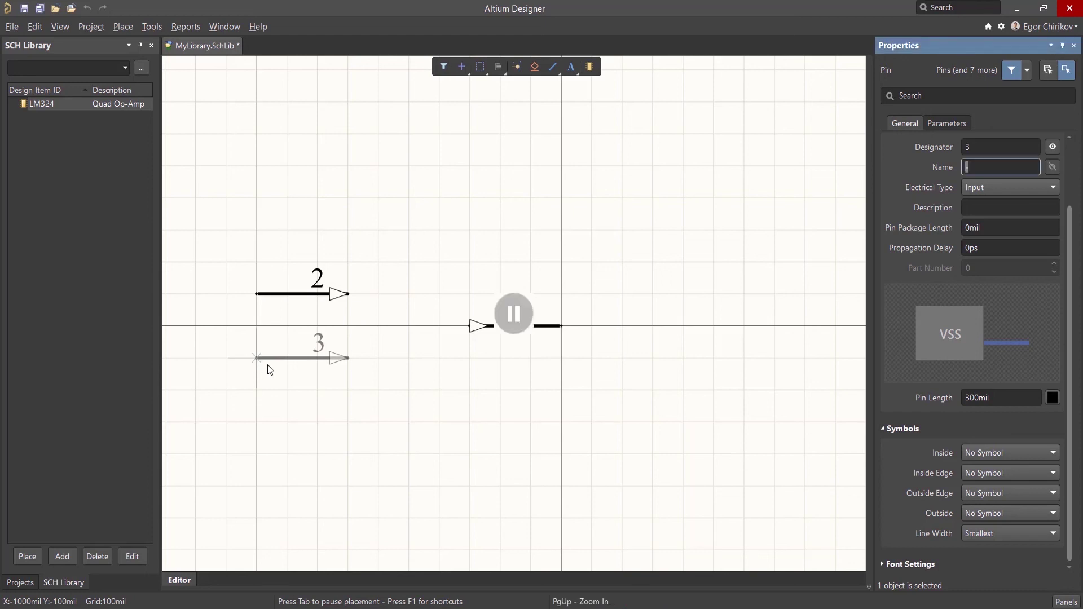
type("+")
key("Return")
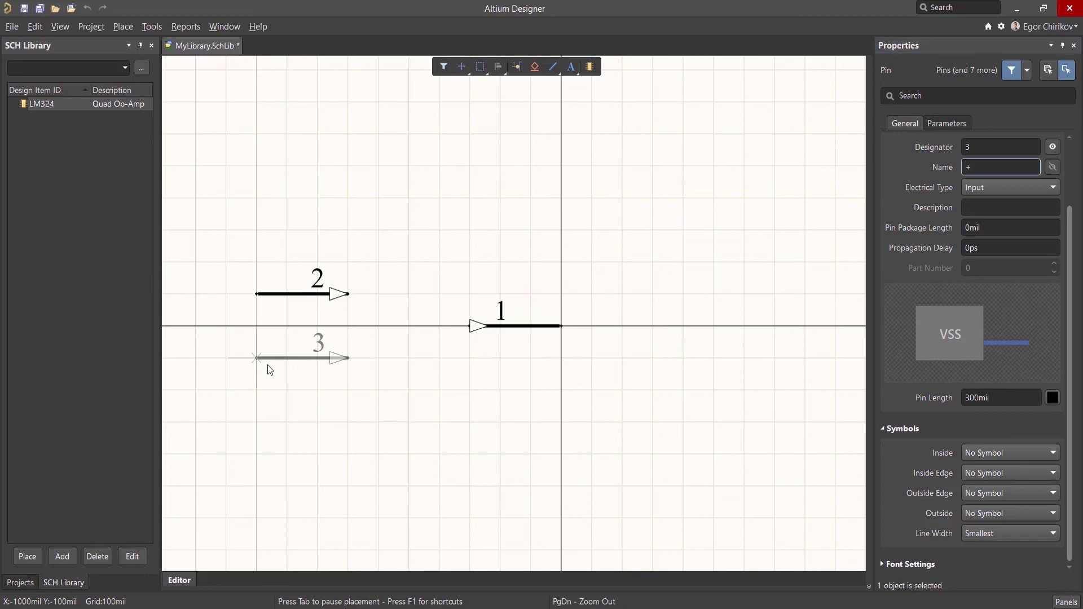
left_click(257, 358)
key("Escape")
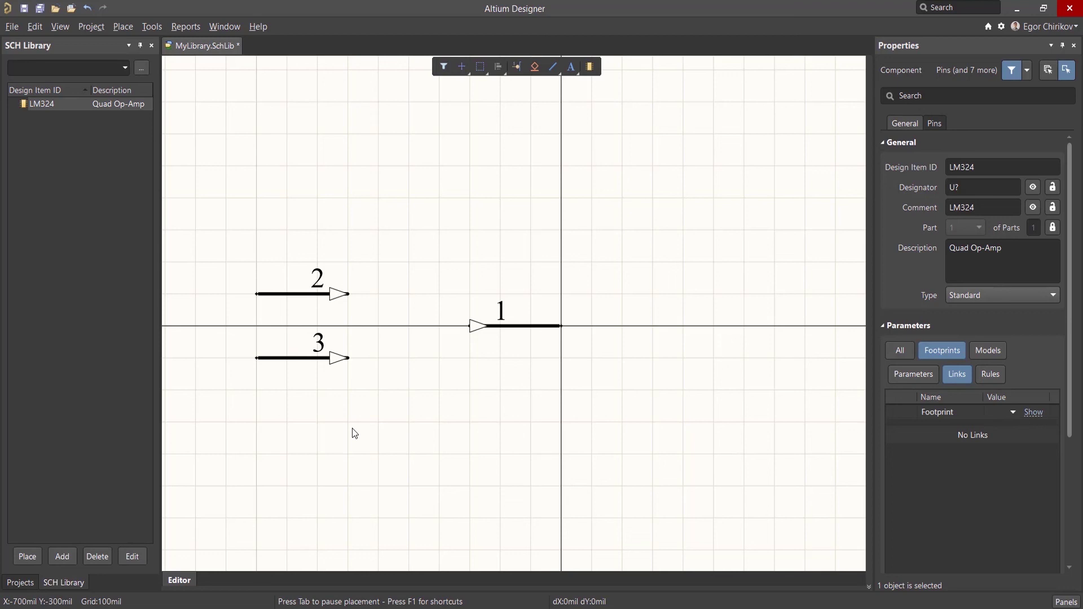
- Draw a closed triangular outline from pin 1 around pins 2 and 3
left_click(553, 67)
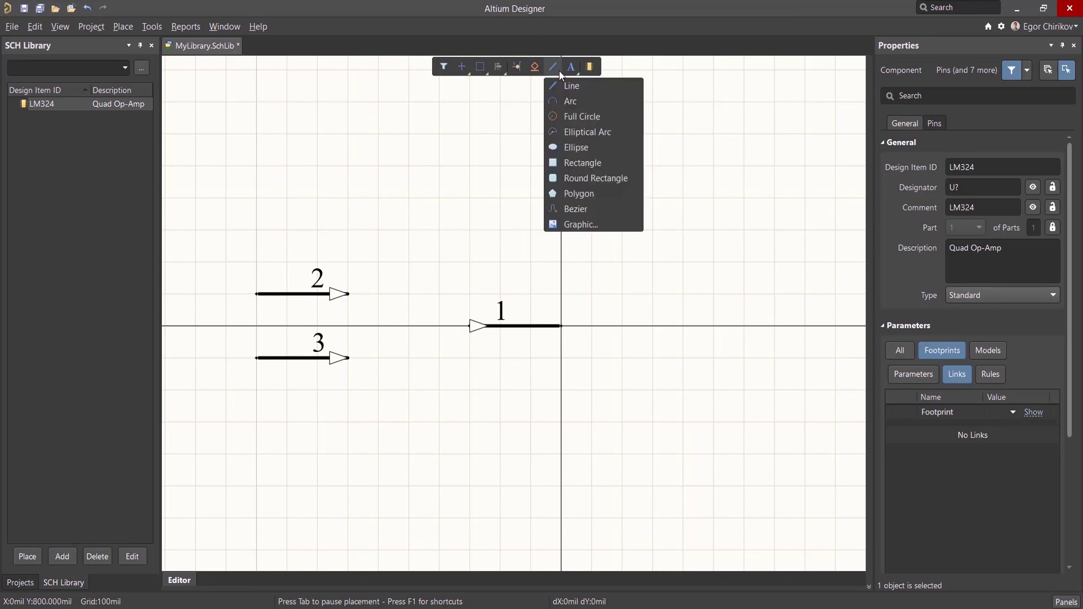
left_click(604, 83)
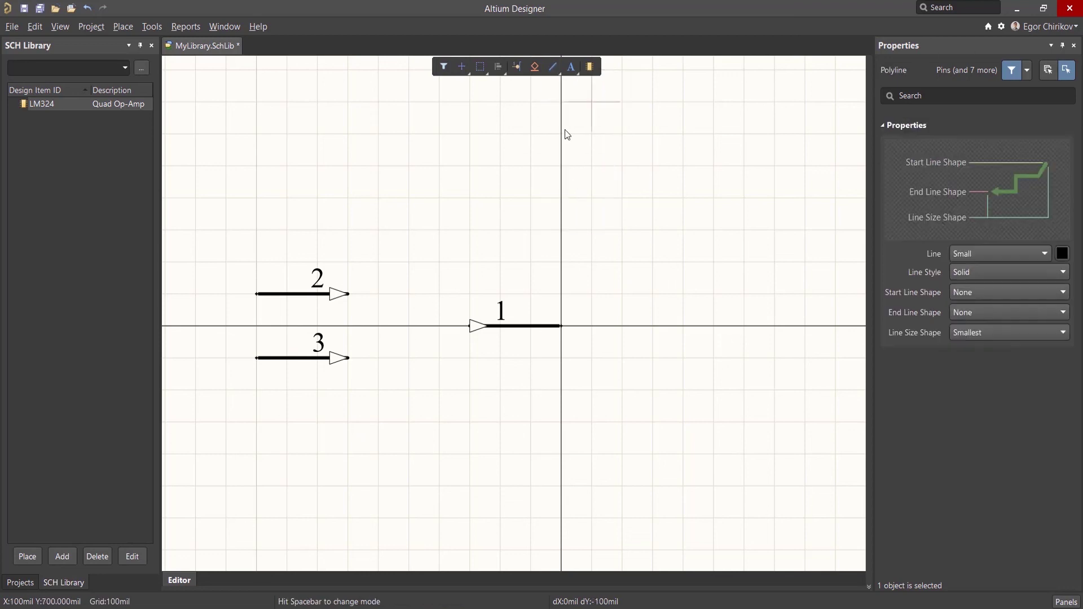
left_click(479, 300)
key("space")
key("space")
key("space")
key("space")
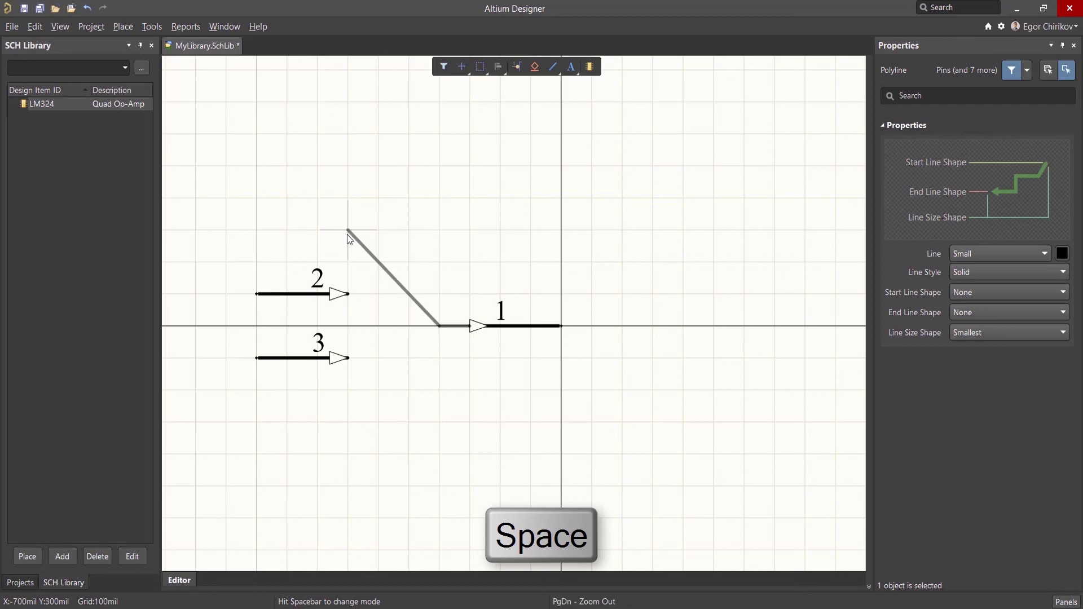
left_click(348, 261)
left_click(348, 390)
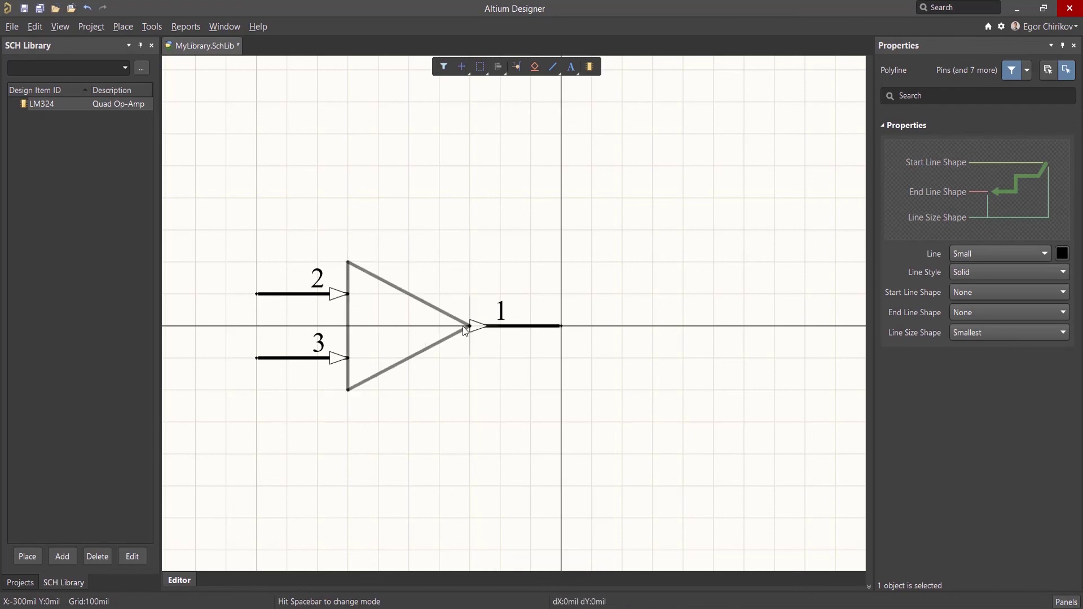
left_click(470, 325)
right_click(470, 326)
- Switch to a 10mil snap grid and draw a minus sign beside pin 2
key("g")
scroll(388, 320, "up", 3, "ctrl")
left_click(390, 287)
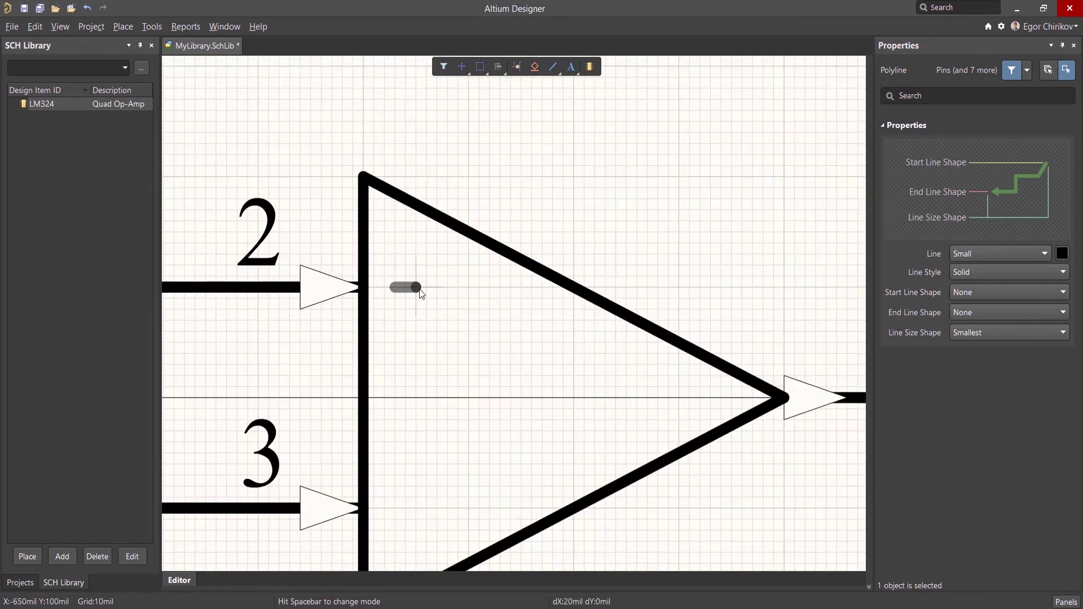
left_click(441, 287)
right_click(441, 287)
- Draw a plus sign beside pin 3 and fit the whole symbol in view
left_click(391, 508)
left_click(442, 509)
right_click(441, 508)
left_click(415, 483)
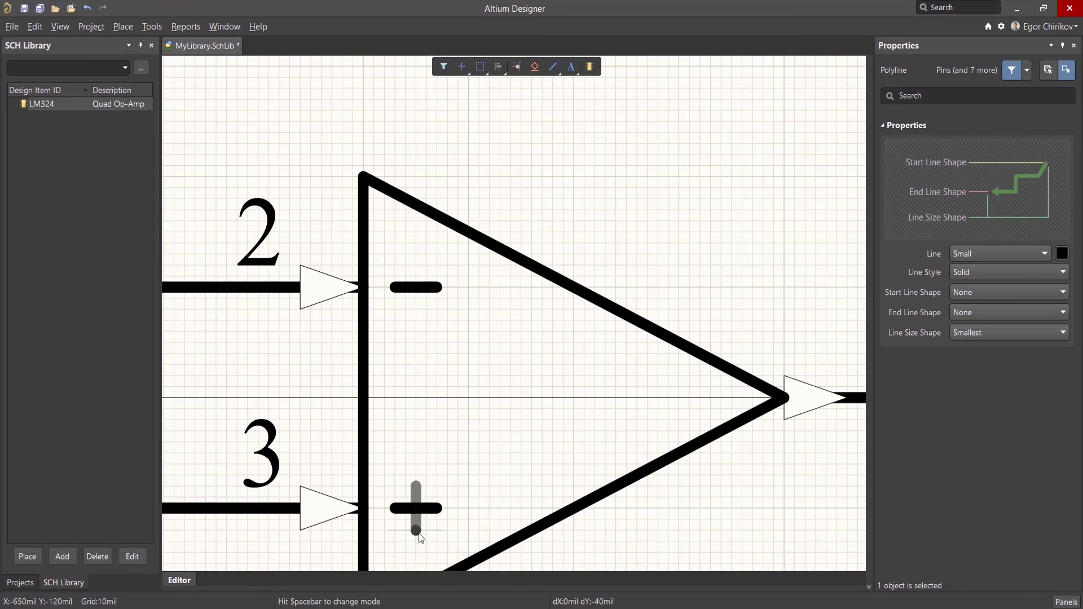
left_click(416, 531)
right_click(416, 530)
right_click(416, 530)
key("ctrl+Page_Down")
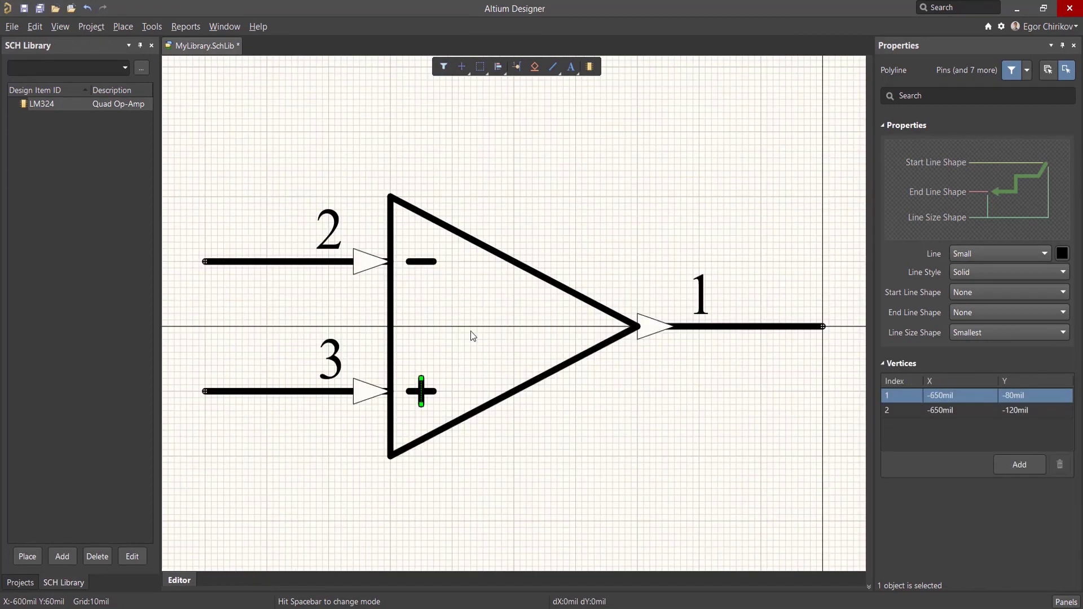